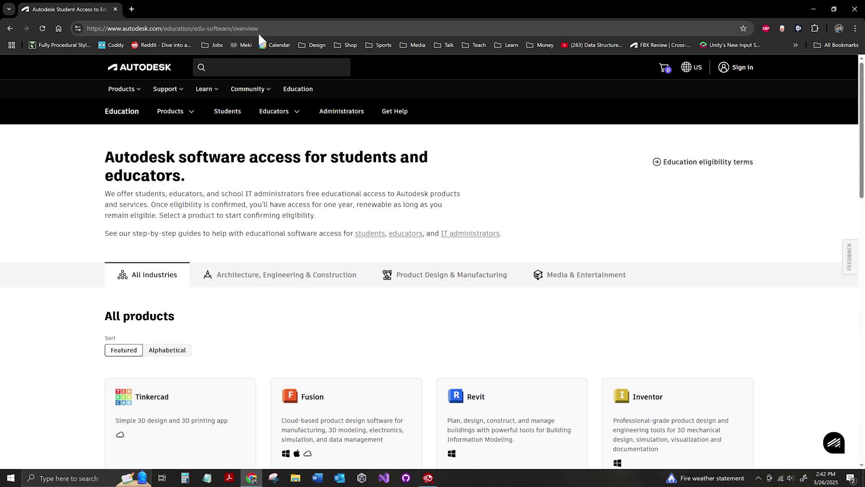
Step: Open the Education eligibility terms link in a new tab and switch to it
scroll(660, 238, down, 1)
scroll(659, 238, down, 5)
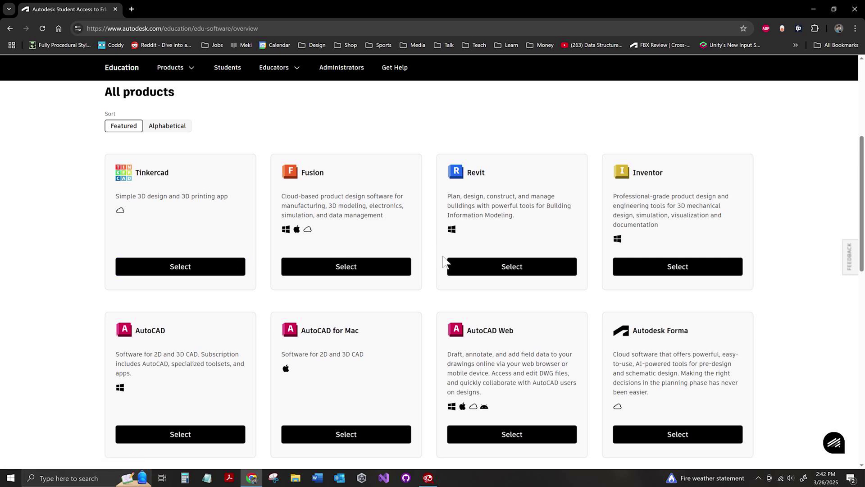
scroll(469, 259, up, 5)
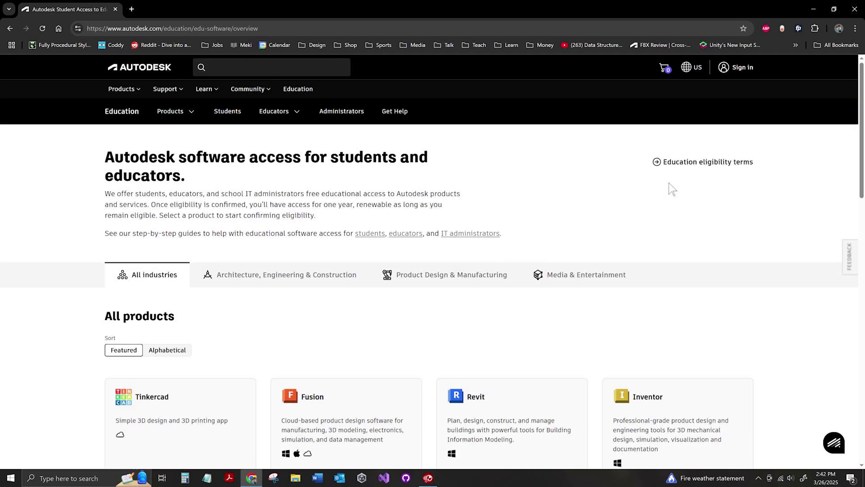
right_click(682, 163)
click(692, 168)
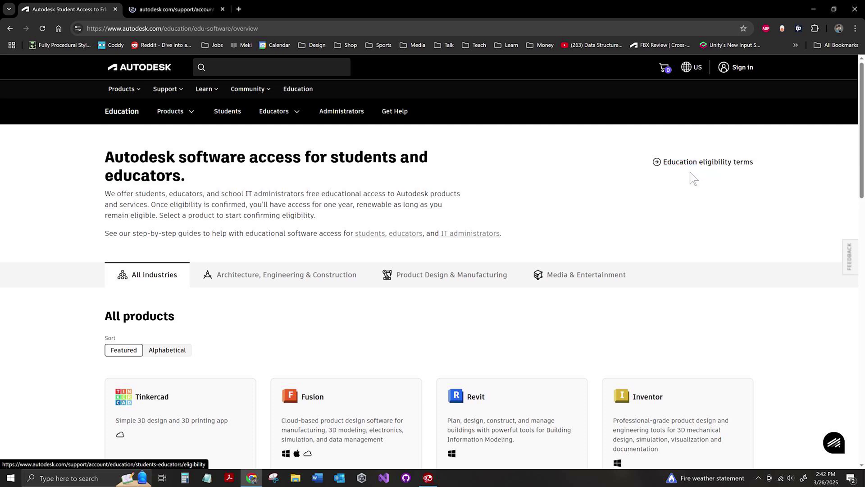
click(175, 9)
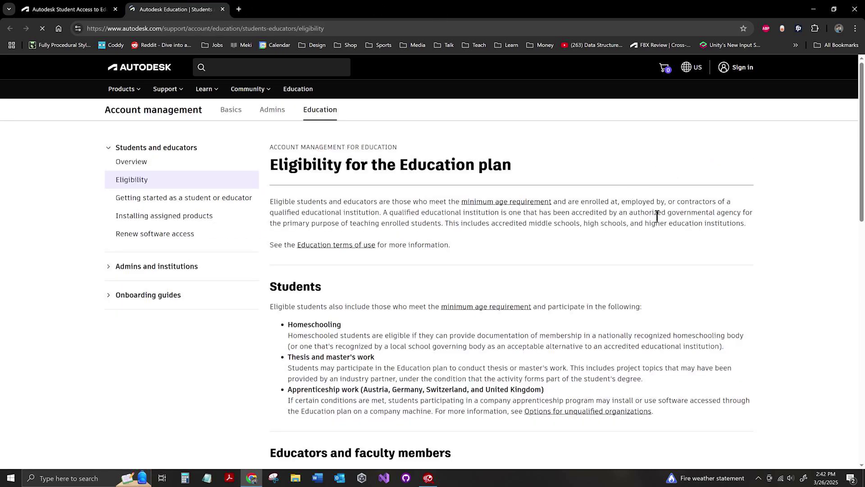
Step: Read the eligibility rules, highlighting Homeschooling, Thesis and master's work, and Apprenticeship
double_click(311, 325)
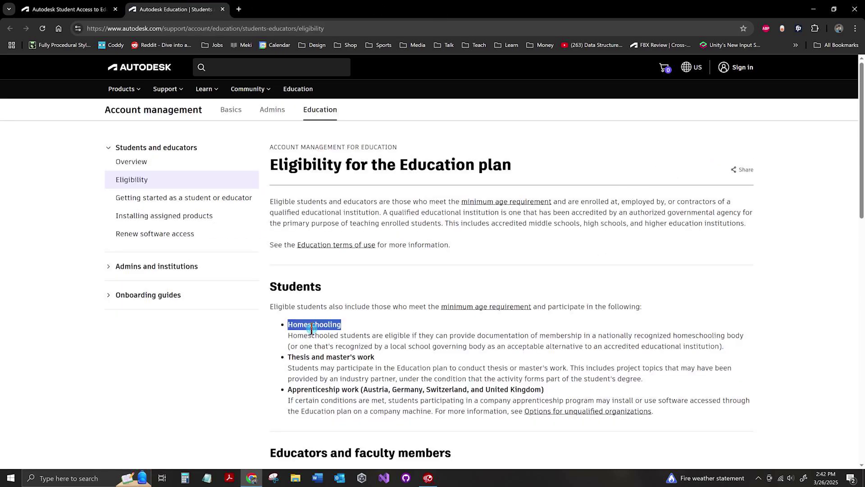
double_click(364, 357)
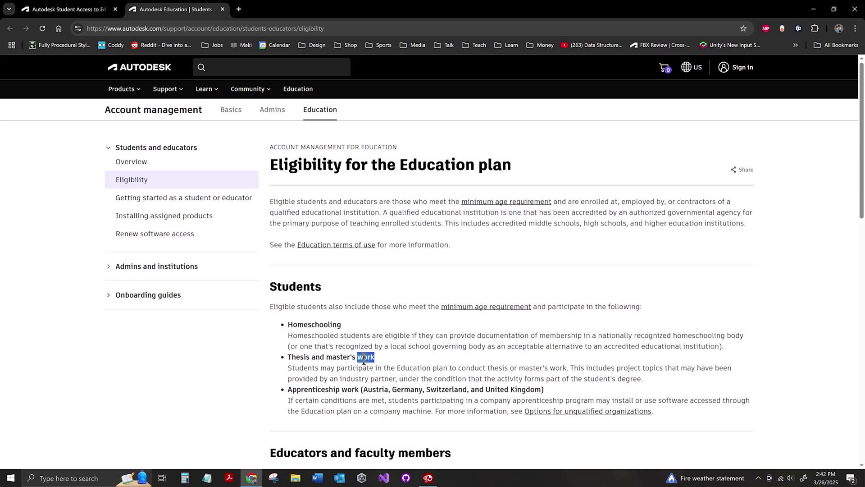
double_click(324, 391)
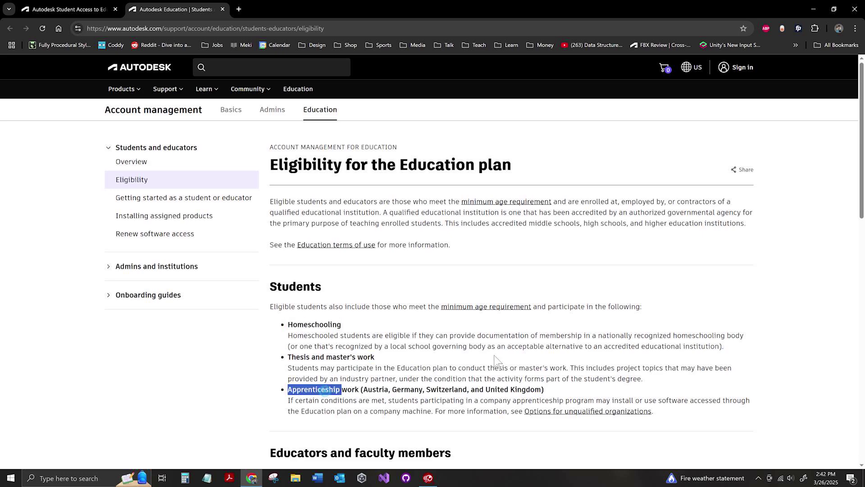
scroll(533, 352, down, 6)
scroll(532, 352, down, 2)
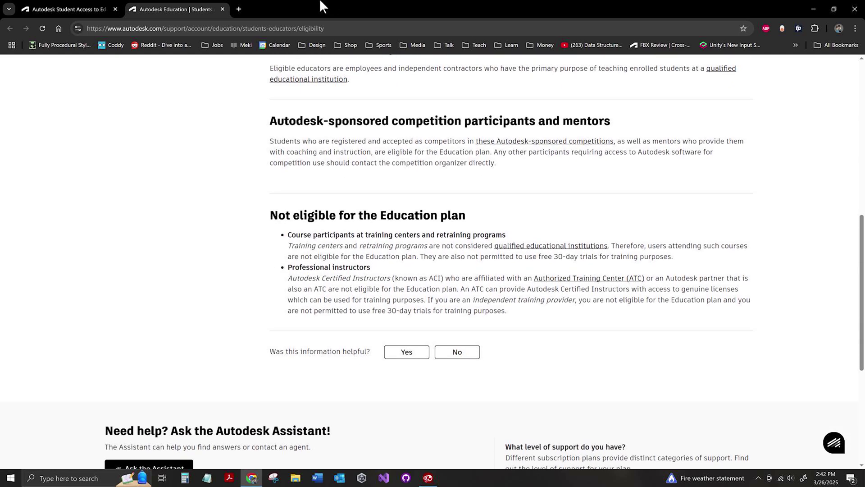
Step: Close the eligibility tab, skim and close the students guide, then scroll back down the overview
click(223, 9)
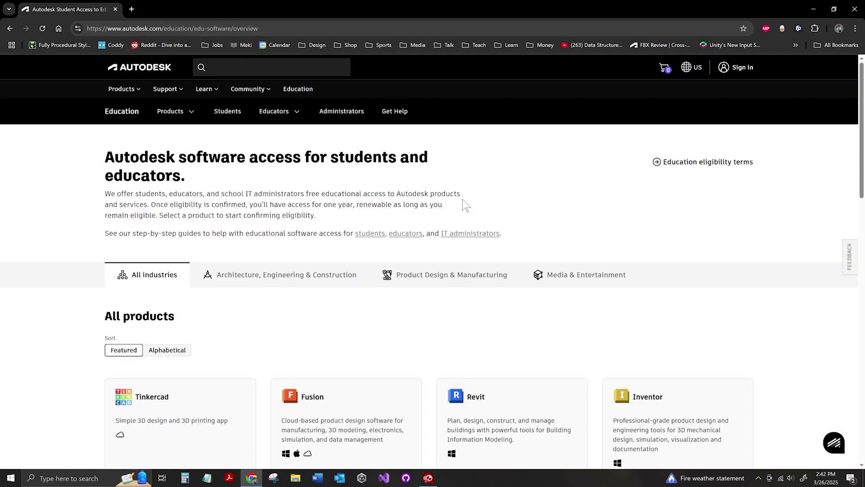
click(371, 233)
scroll(558, 288, down, 6)
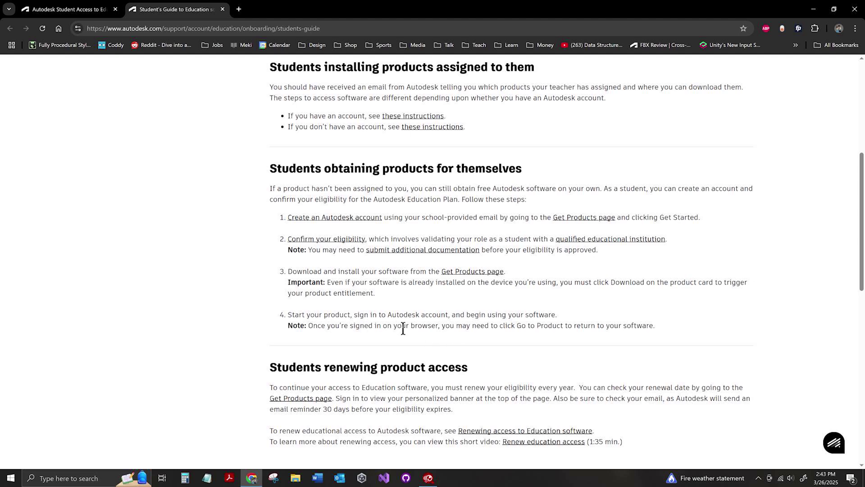
click(223, 9)
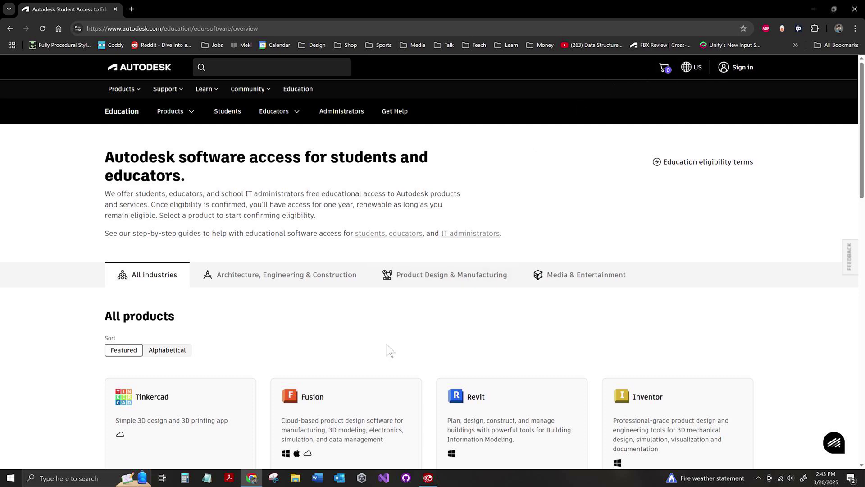
scroll(390, 351, down, 3)
click(353, 362)
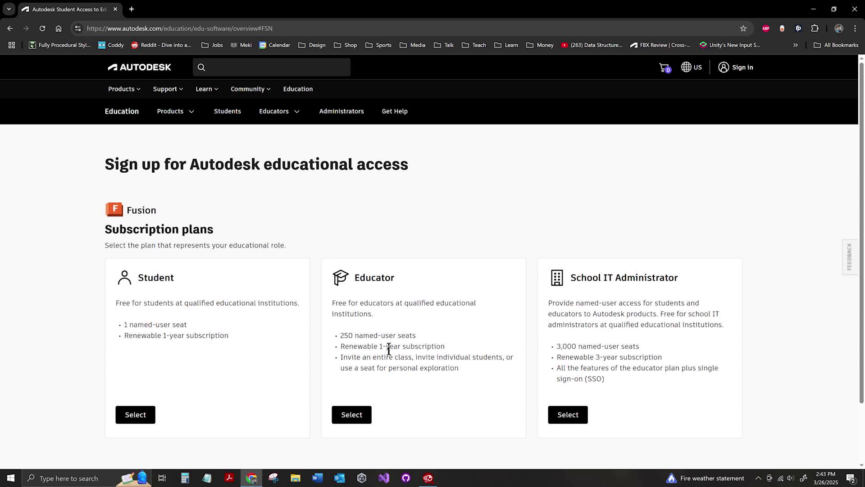
double_click(346, 336)
double_click(566, 346)
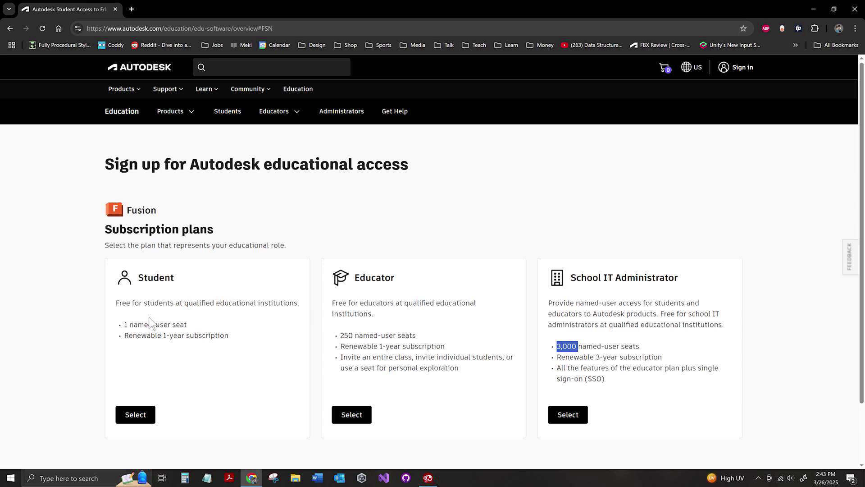
click(135, 323)
double_click(136, 323)
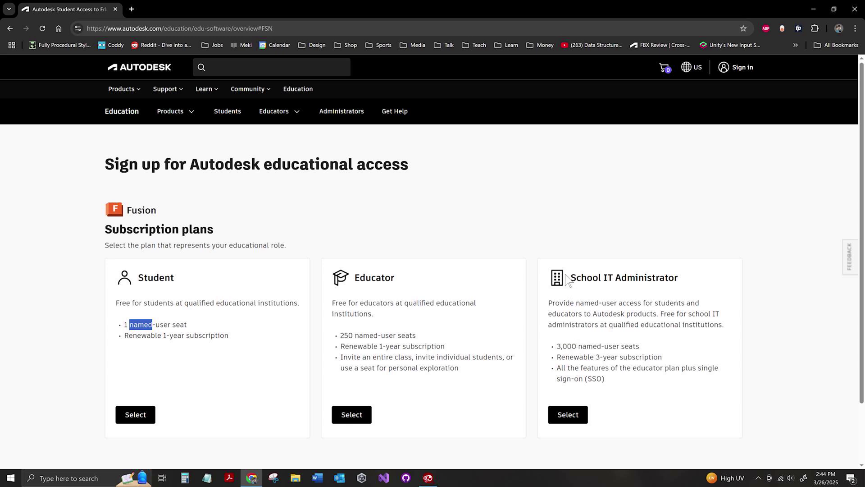
drag(567, 278, 681, 283)
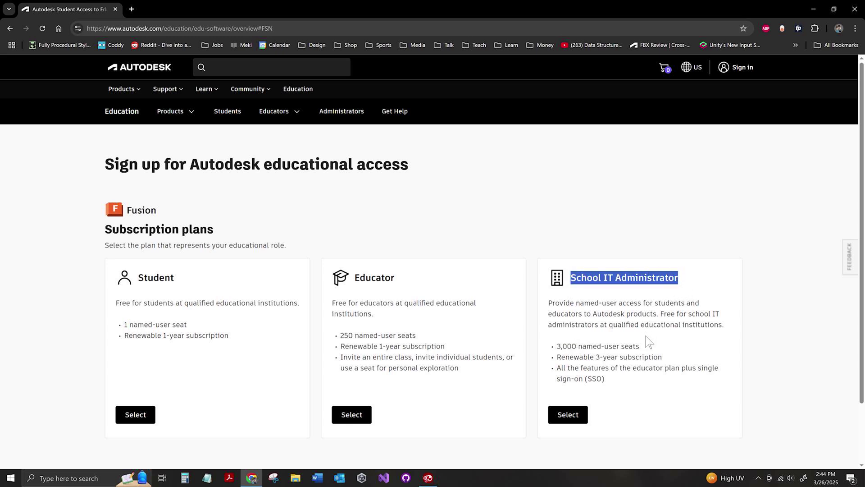
Step: Compare the Educator and School IT Administrator plans, highlighting entire-class, single sign-on and 3-year details
drag(596, 357, 615, 352)
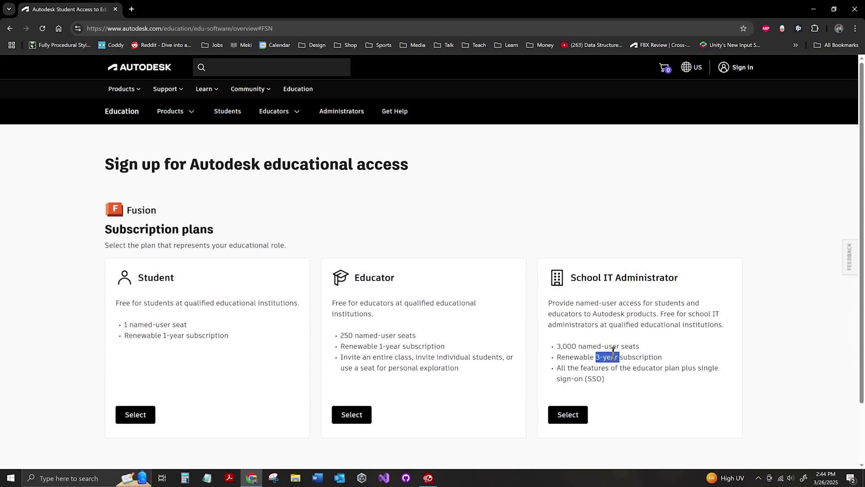
click(605, 358)
drag(371, 357, 405, 357)
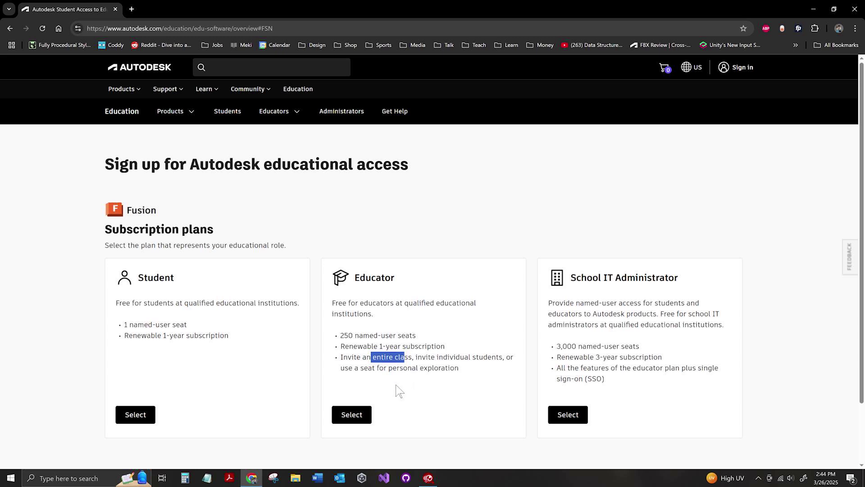
drag(557, 369, 606, 379)
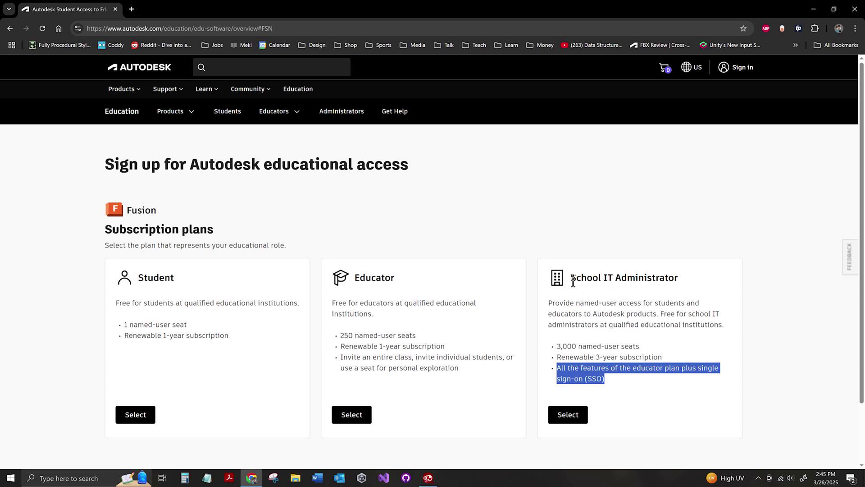
drag(570, 278, 622, 338)
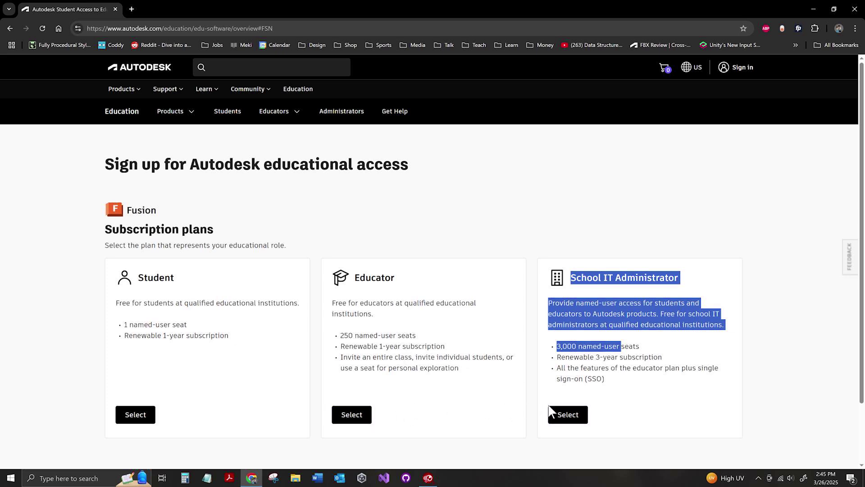
double_click(369, 276)
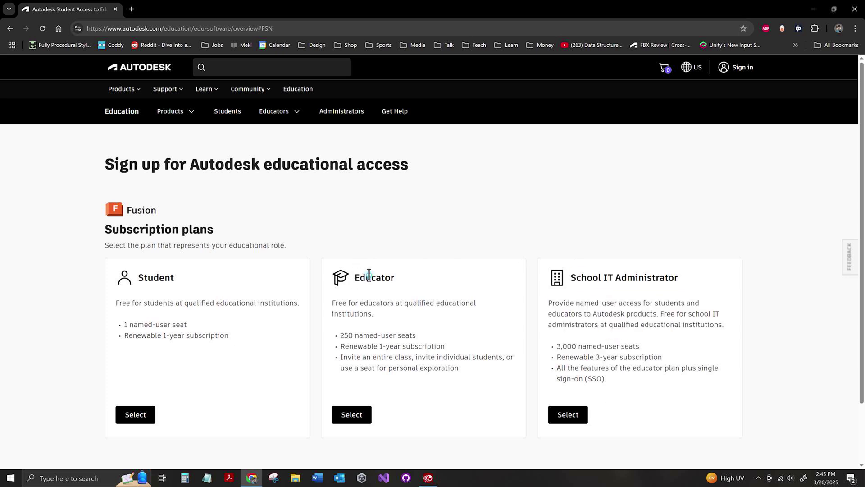
drag(569, 277, 681, 279)
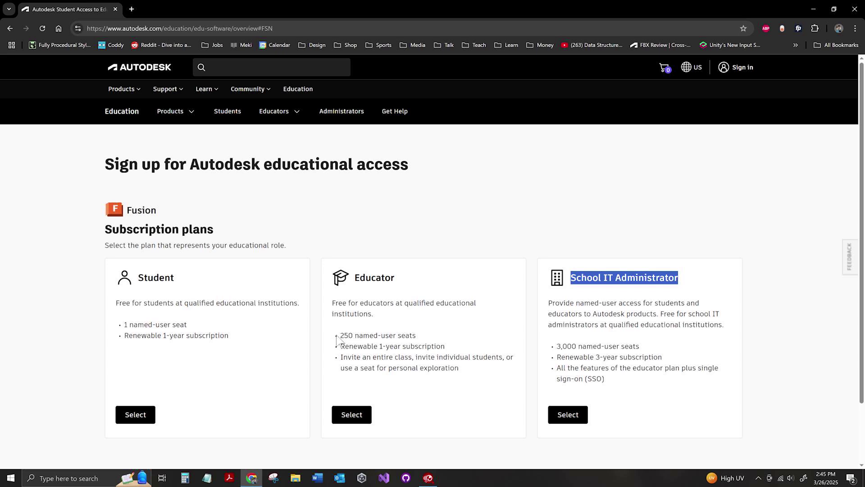
Step: Choose the Student subscription plan for Fusion
click(156, 272)
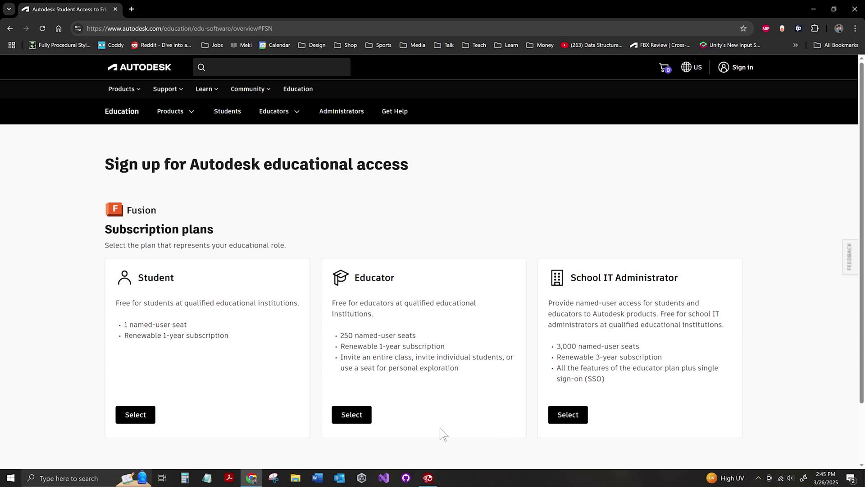
double_click(151, 276)
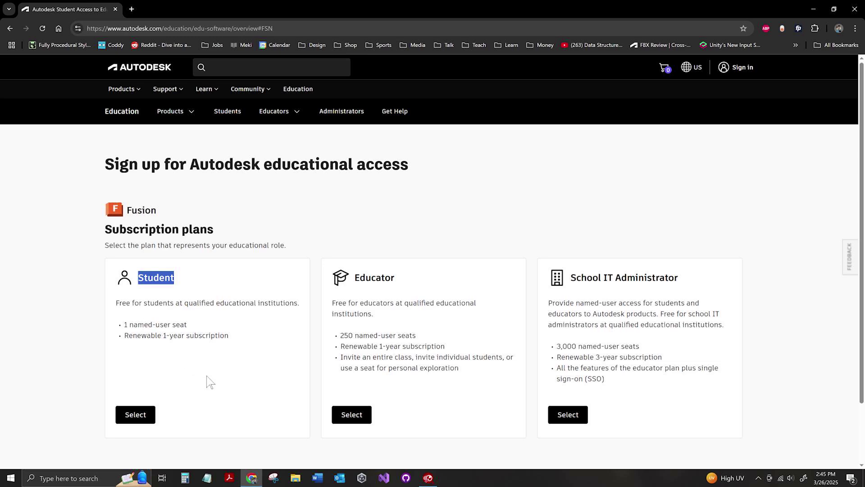
click(130, 415)
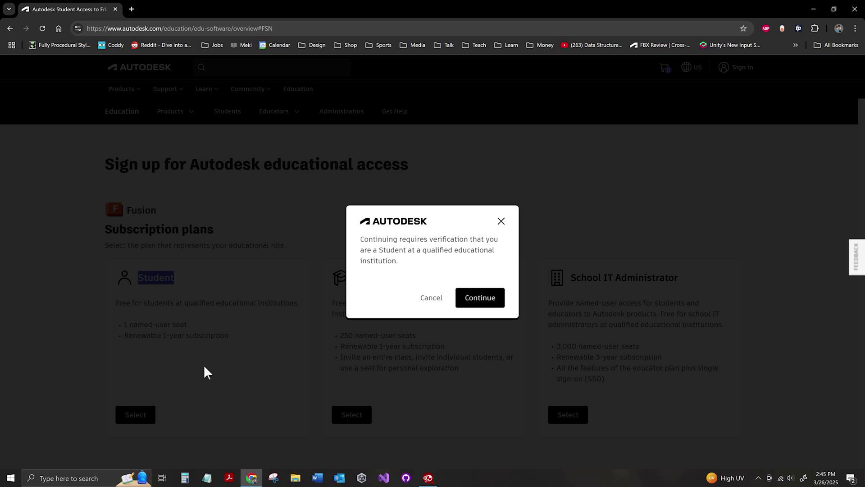
Step: Continue past the student verification notice to the account email field of the sign-up form
click(462, 305)
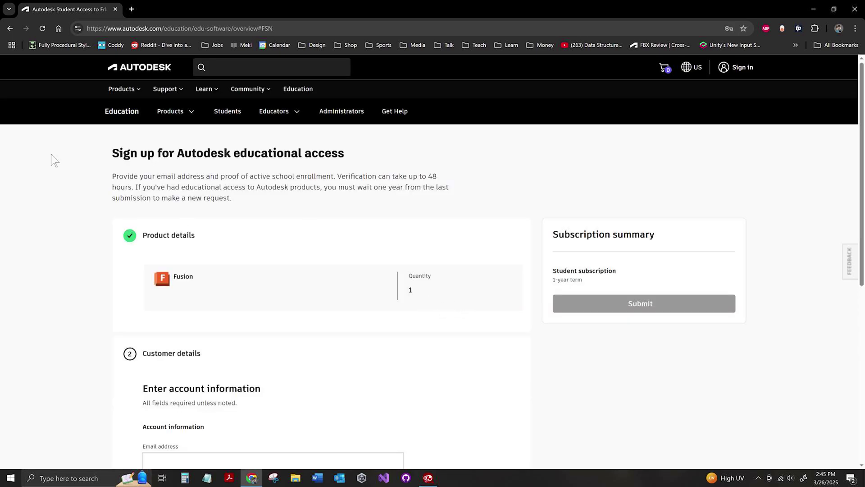
scroll(279, 273, down, 3)
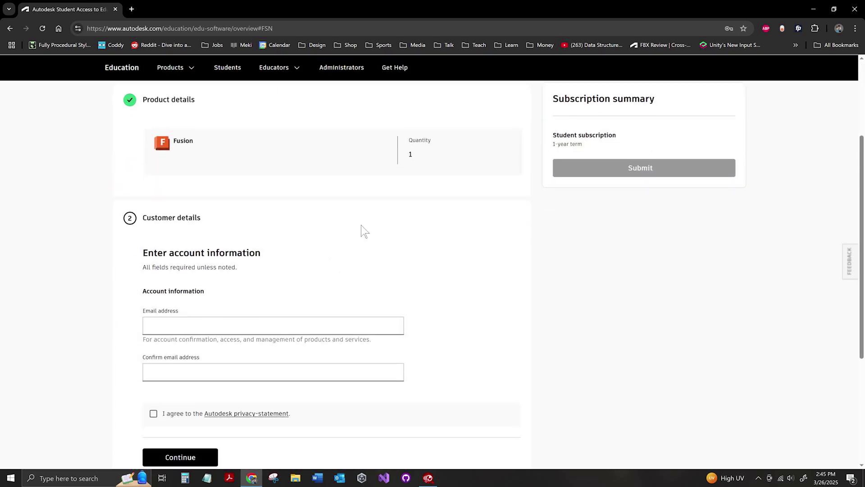
click(164, 326)
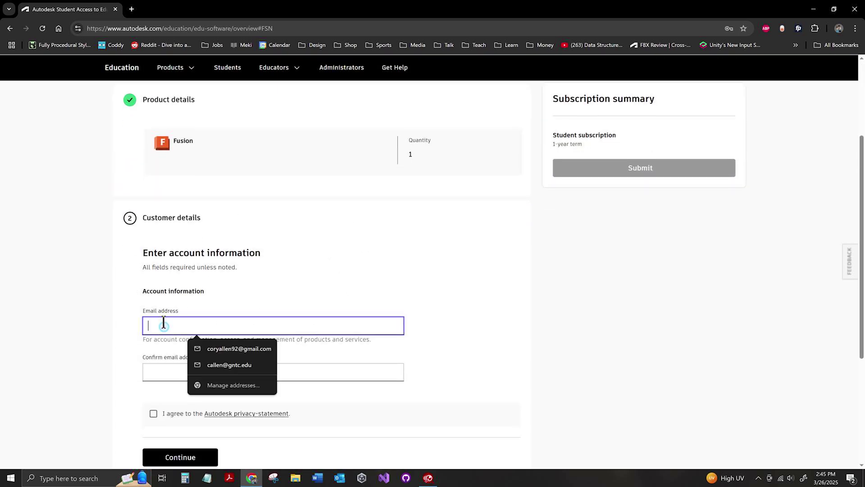
click(453, 335)
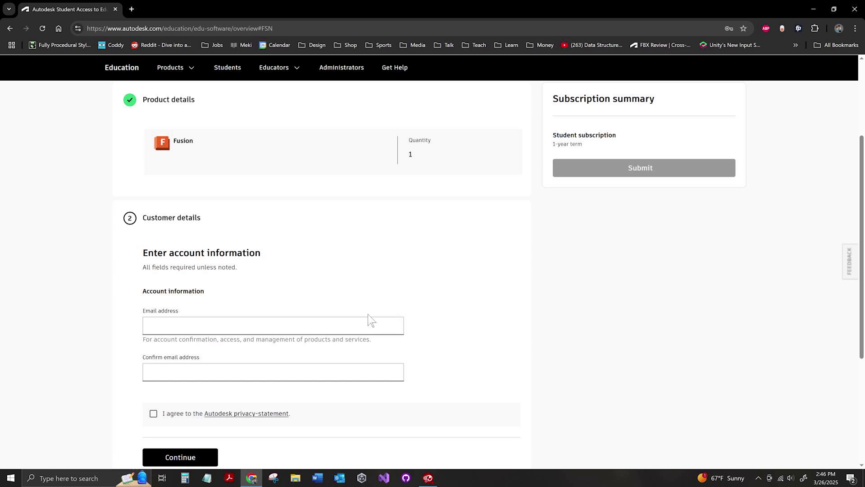
scroll(489, 356, down, 4)
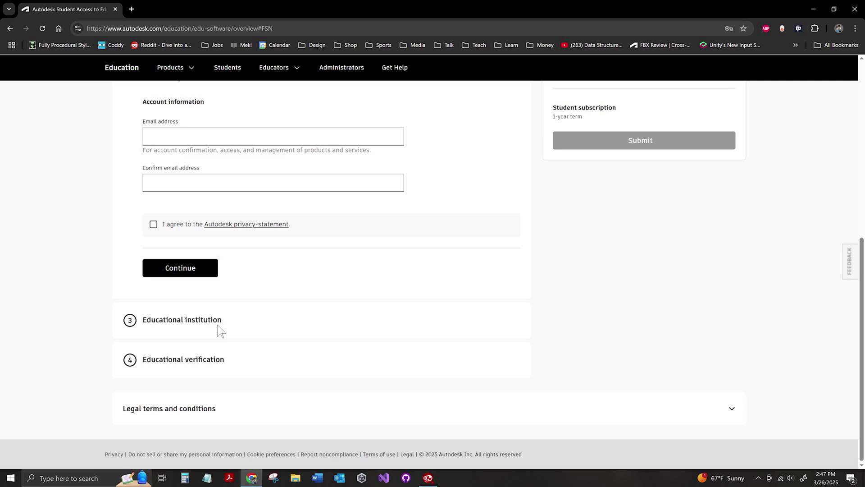
click(264, 323)
scroll(458, 348, up, 4)
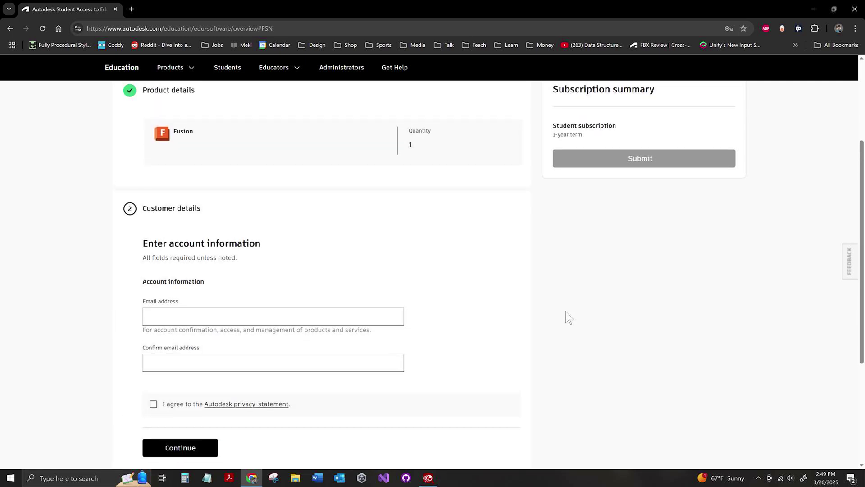
scroll(593, 293, up, 3)
scroll(412, 349, down, 1)
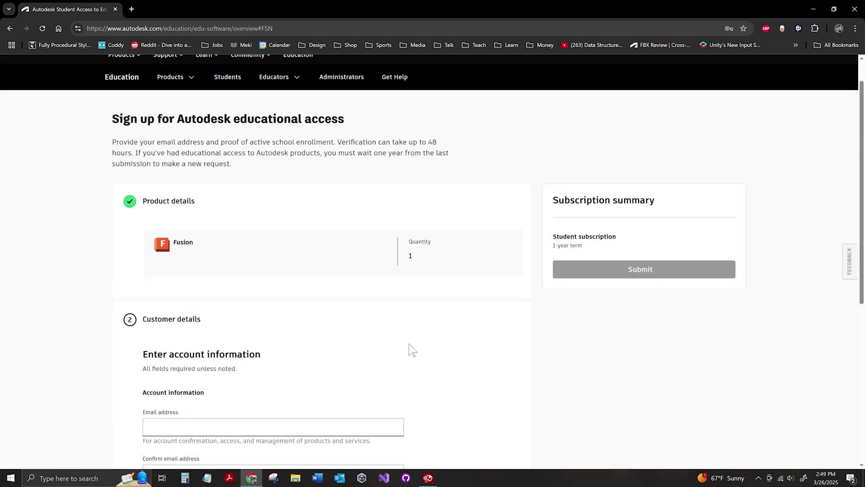
scroll(316, 324, down, 6)
Step: Sign in to the Autodesk account using the saved email and password
scroll(526, 179, up, 7)
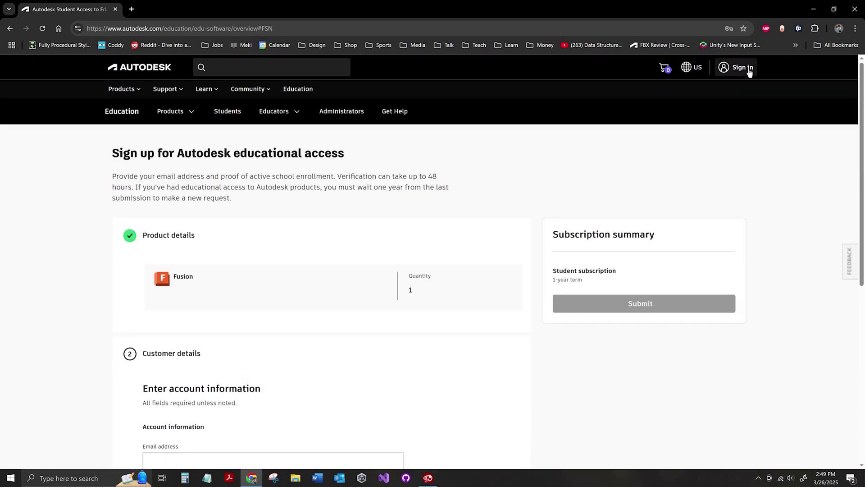
click(749, 73)
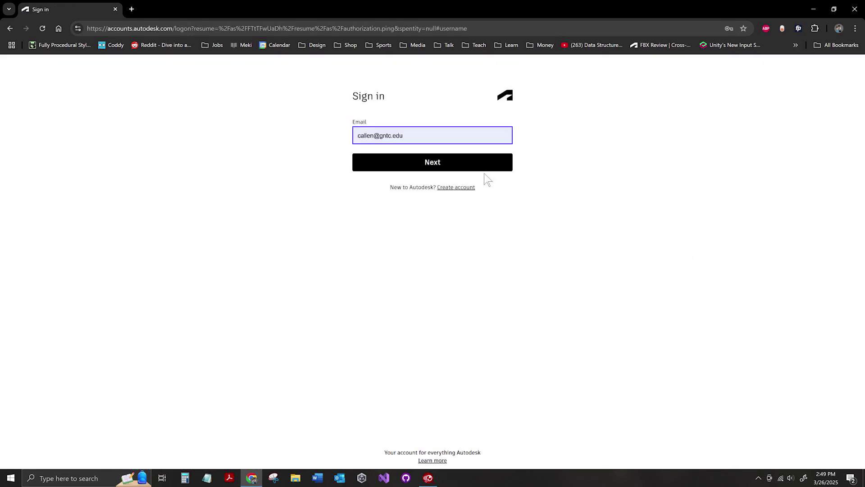
click(471, 158)
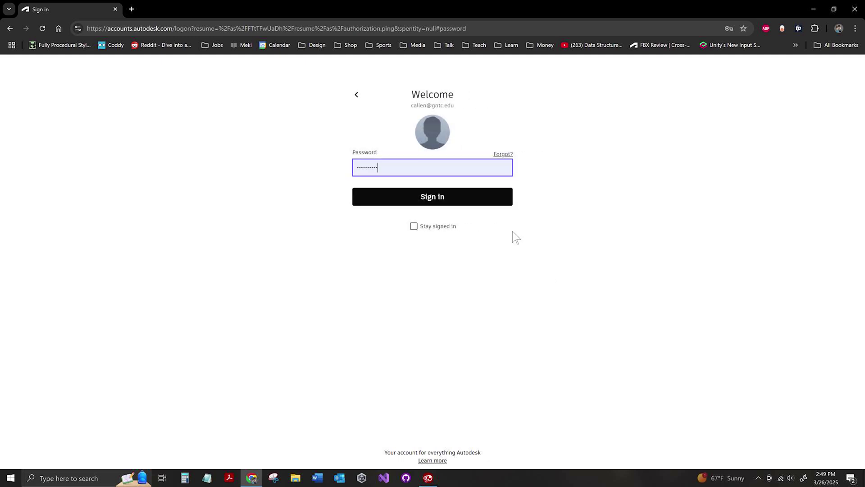
click(480, 203)
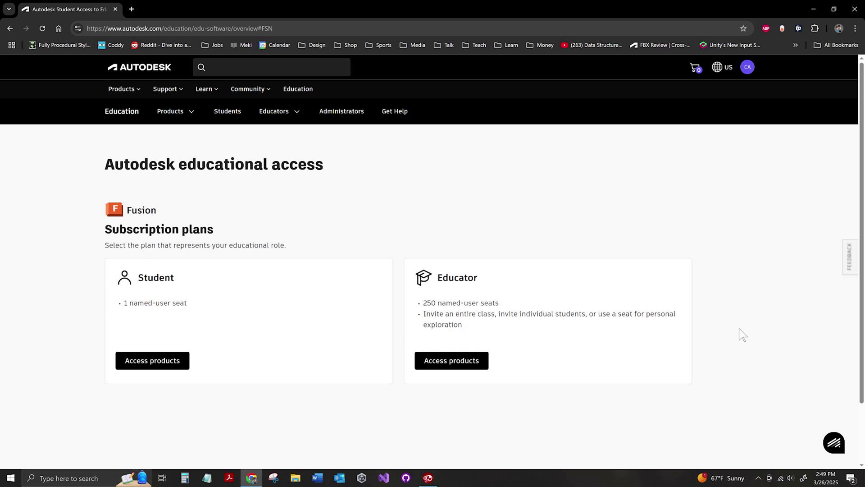
Step: Open the Student plan's products and download the Fusion client installer
click(169, 364)
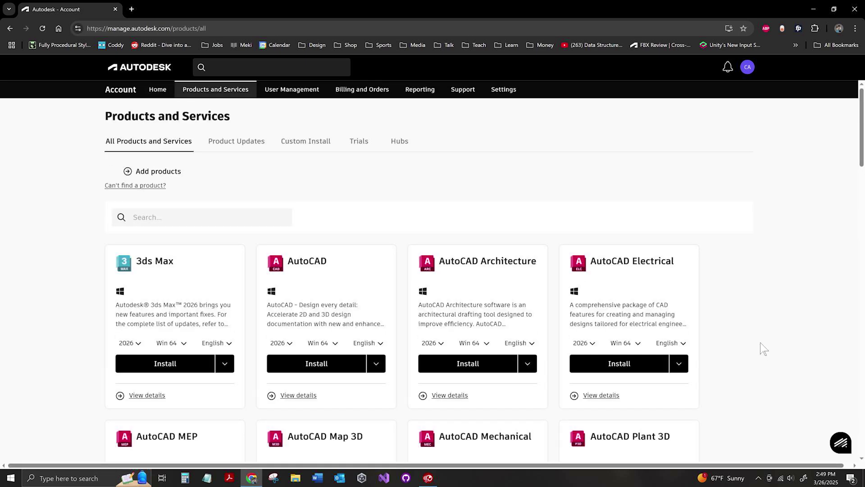
scroll(763, 334, down, 10)
scroll(760, 323, down, 8)
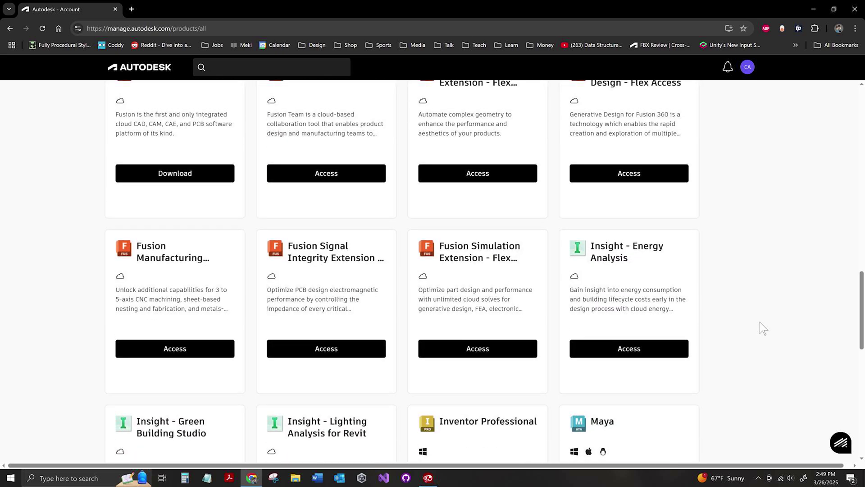
scroll(760, 322, up, 2)
click(201, 257)
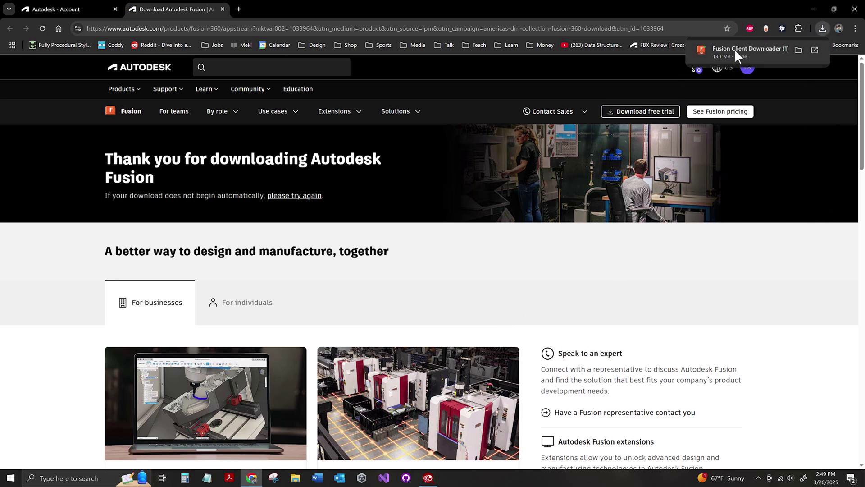
Step: Launch Fusion Client Downloader from the downloads bubble and check the hidden tray icons
click(756, 51)
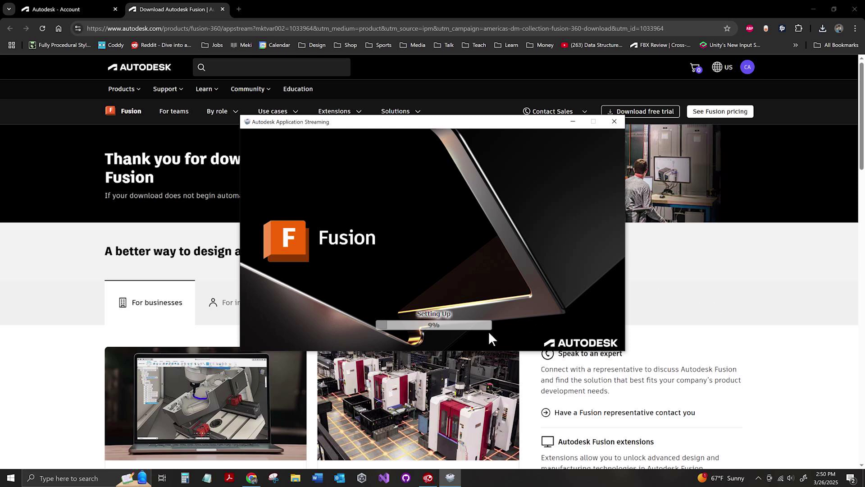
click(759, 478)
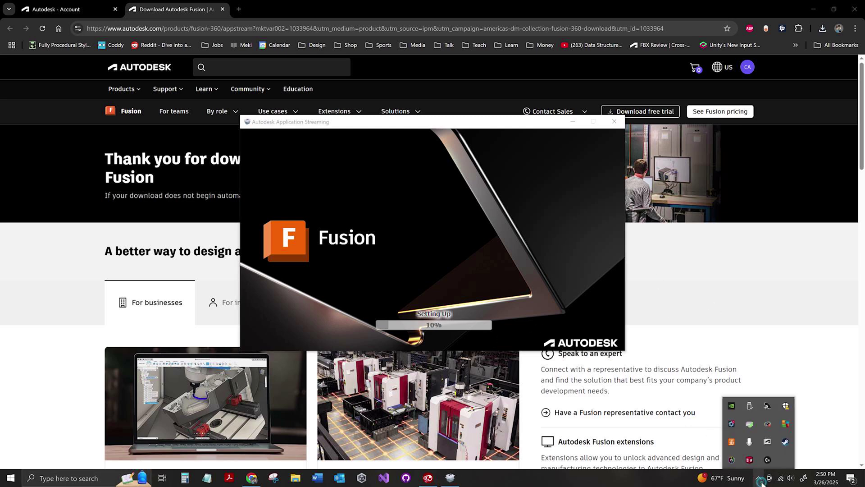
click(768, 442)
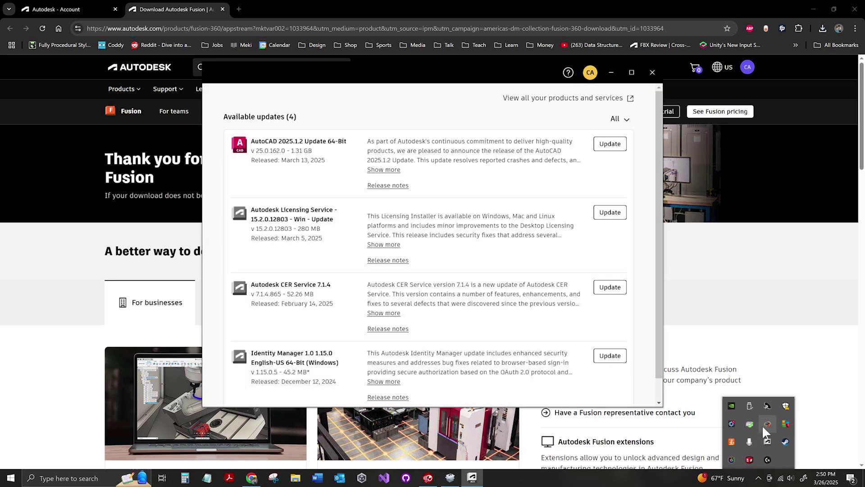
click(547, 283)
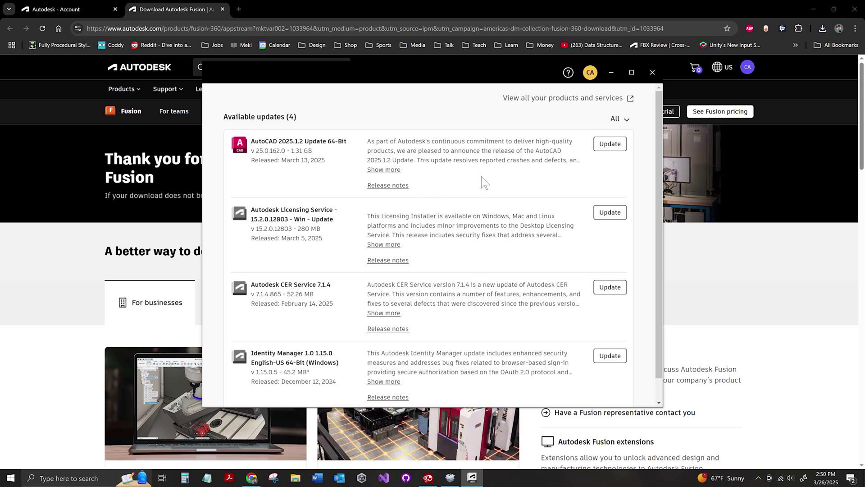
scroll(491, 191, down, 1)
scroll(550, 290, up, 1)
Step: Check the signed-in account, close the Autodesk Access updates window, and maximize Fusion once launched
click(592, 74)
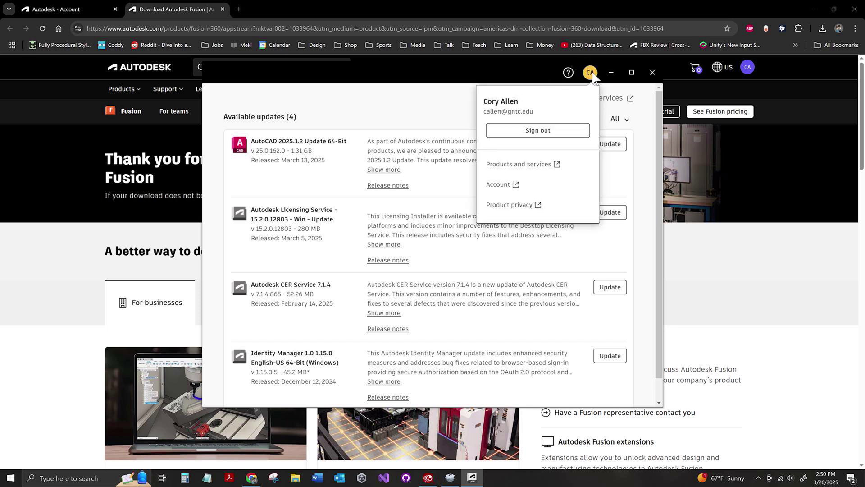
click(537, 138)
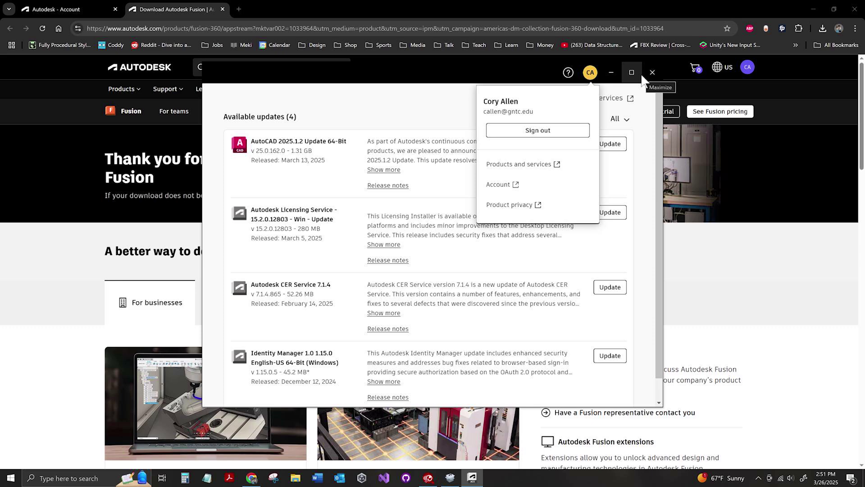
click(652, 72)
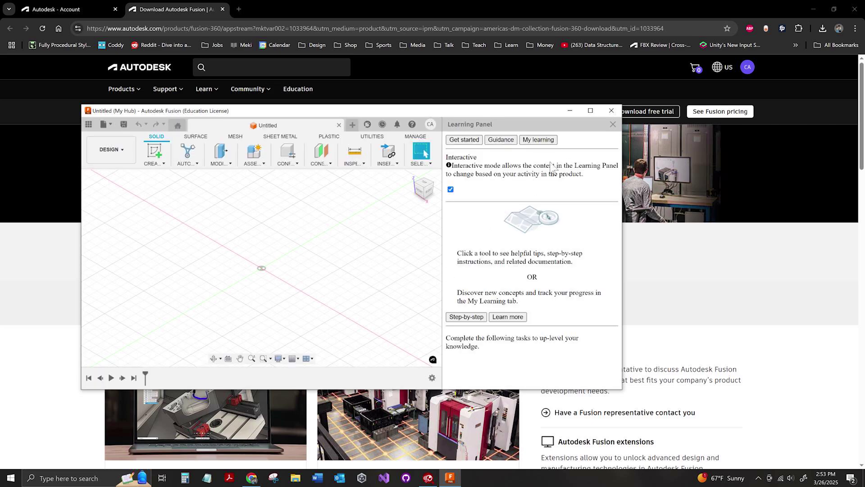
click(590, 111)
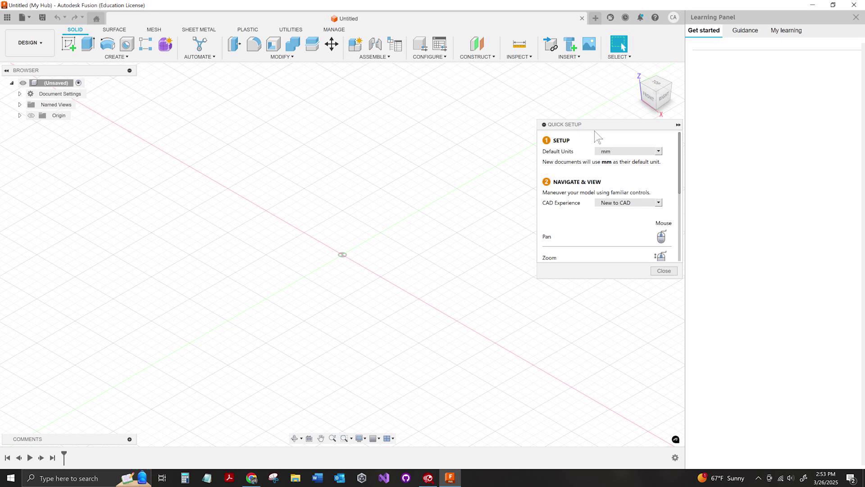
Step: Collapse the Quick Setup panel to the side
click(679, 125)
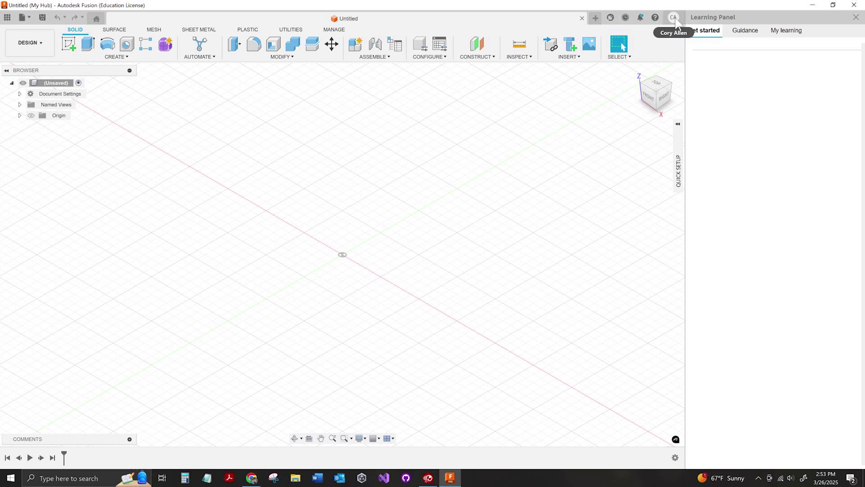
Step: Close the Learning Panel and Quick Setup tip, and check which account Fusion uses
click(856, 17)
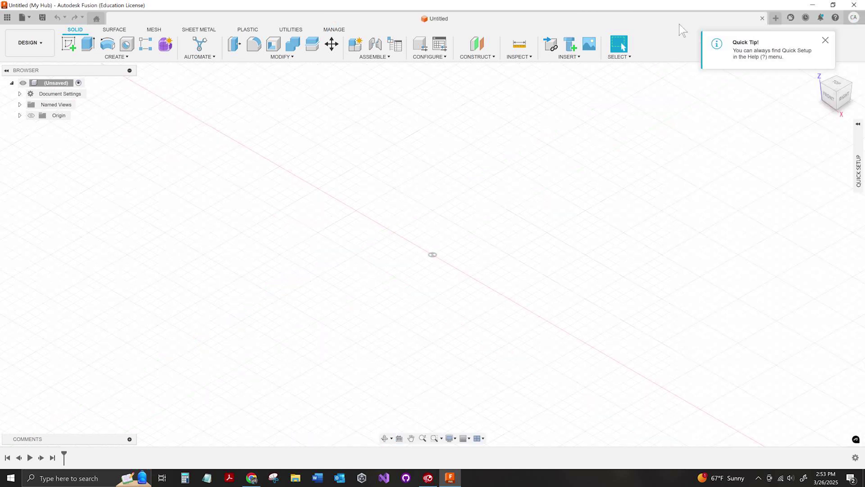
click(825, 40)
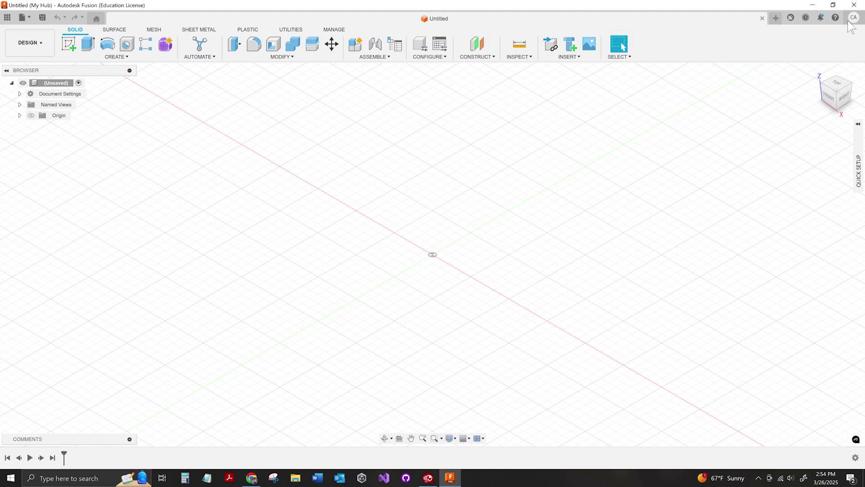
click(852, 18)
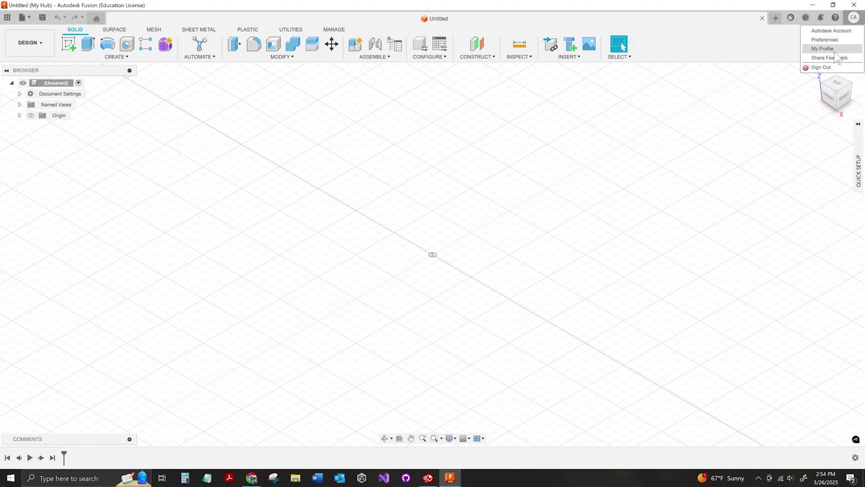
click(733, 36)
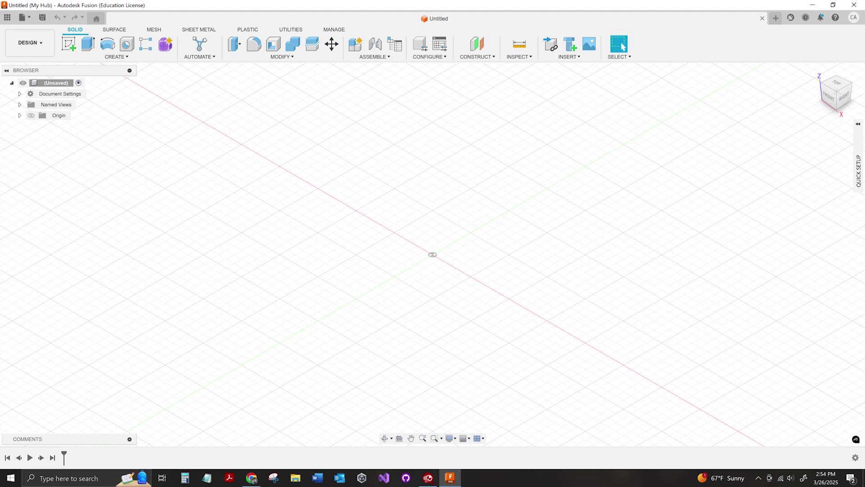
Step: Check the hidden tray icons, then bring the browser's Fusion download page forward
click(759, 478)
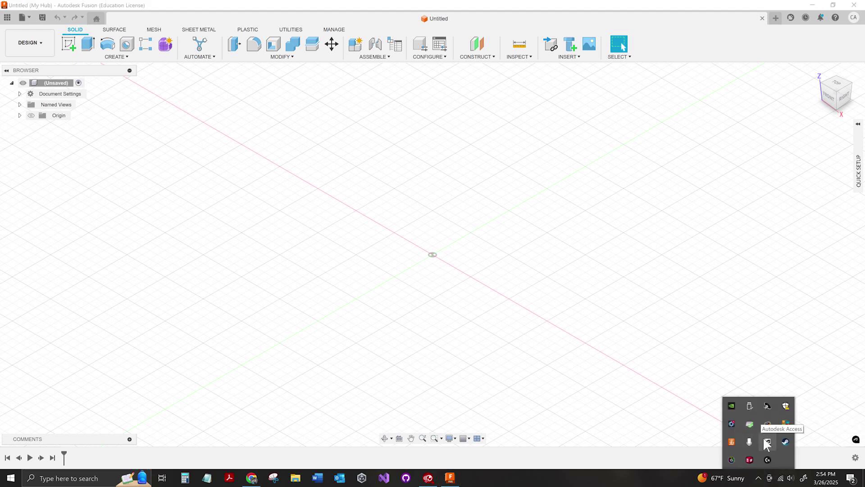
click(712, 261)
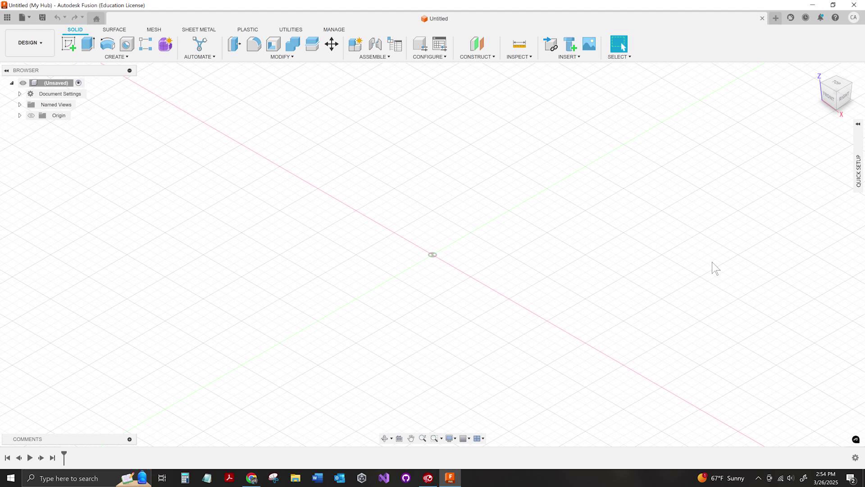
click(251, 478)
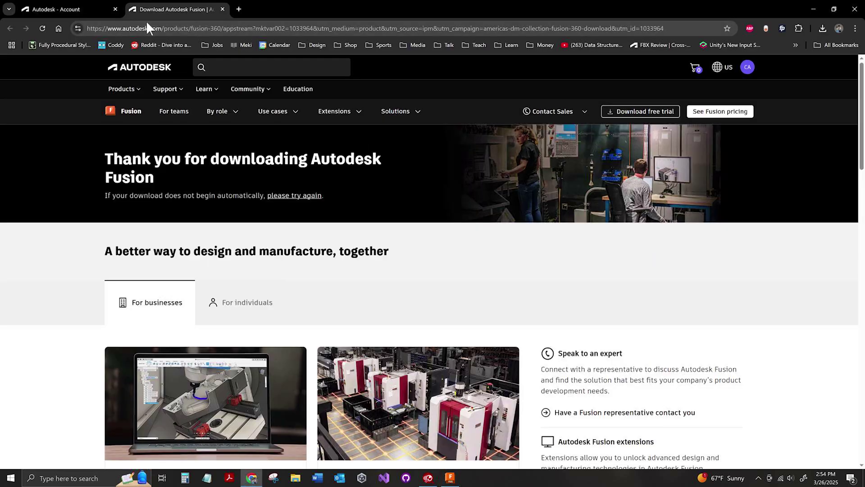
Step: Google 'autodesk education free software for students' and open the Autodesk Student Access to Education Downloads result
click(80, 7)
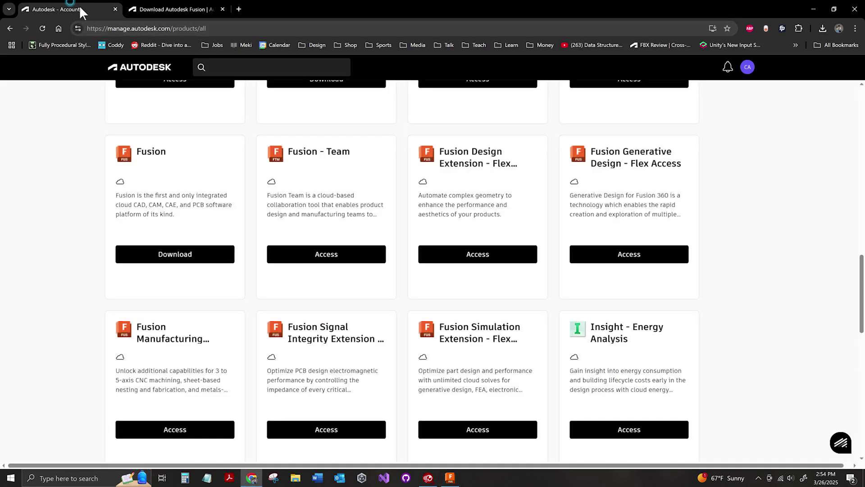
click(236, 26)
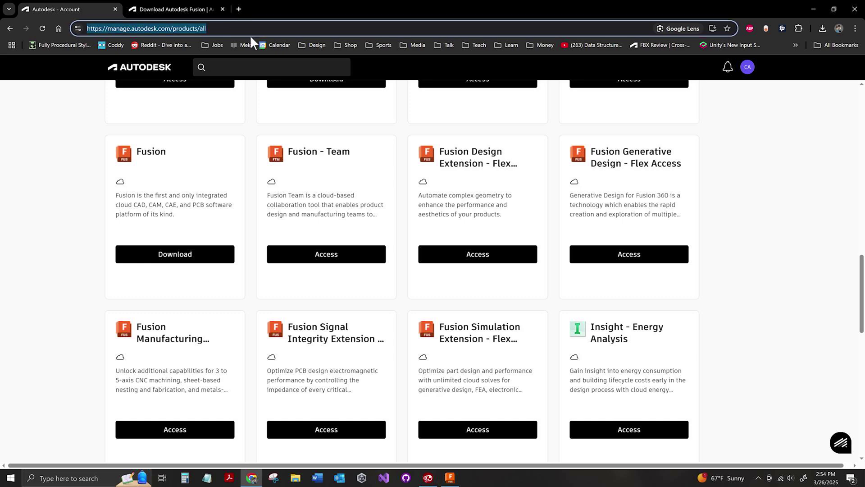
key(BackSpace)
text(a)
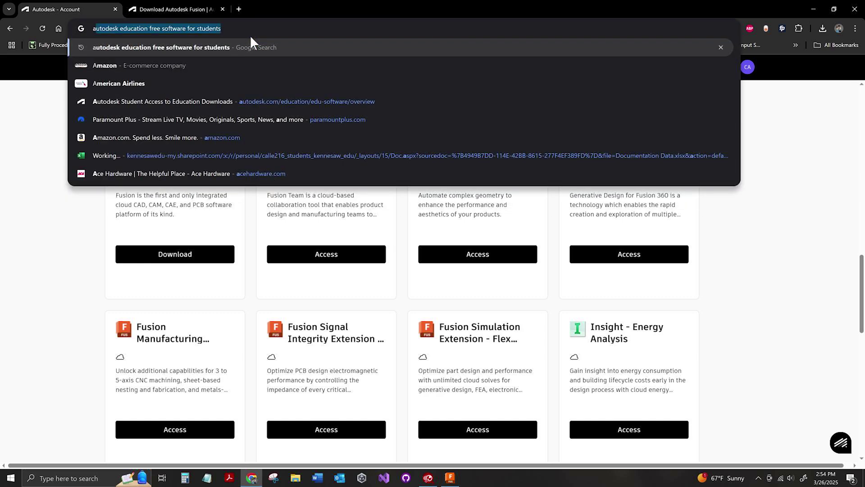
key(Right)
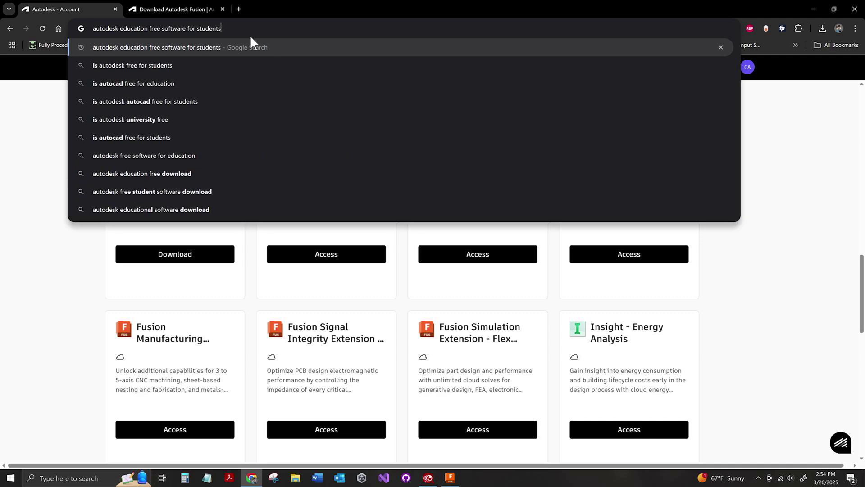
key(Return)
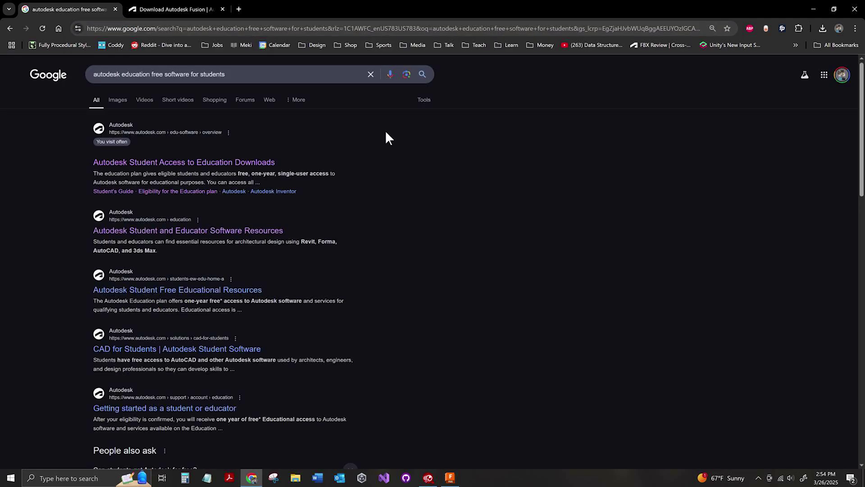
drag(235, 74, 77, 79)
click(209, 163)
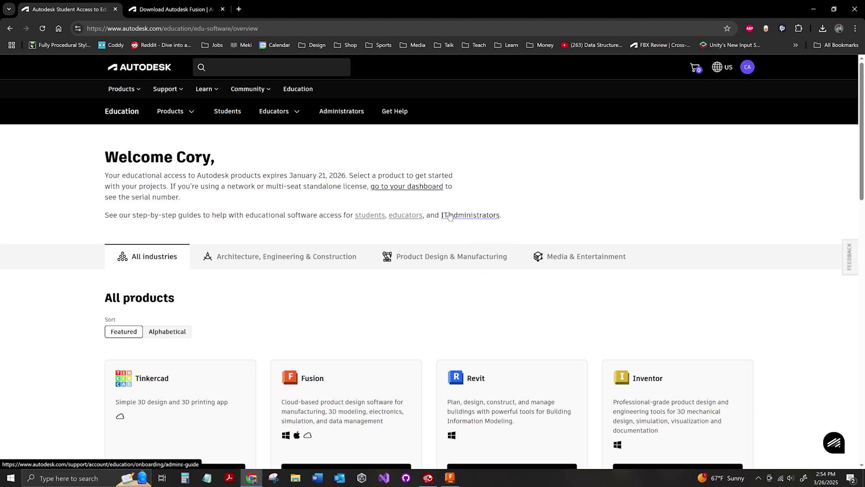
Step: Highlight the word 'education' in the education downloads page's web address
click(183, 26)
click(166, 29)
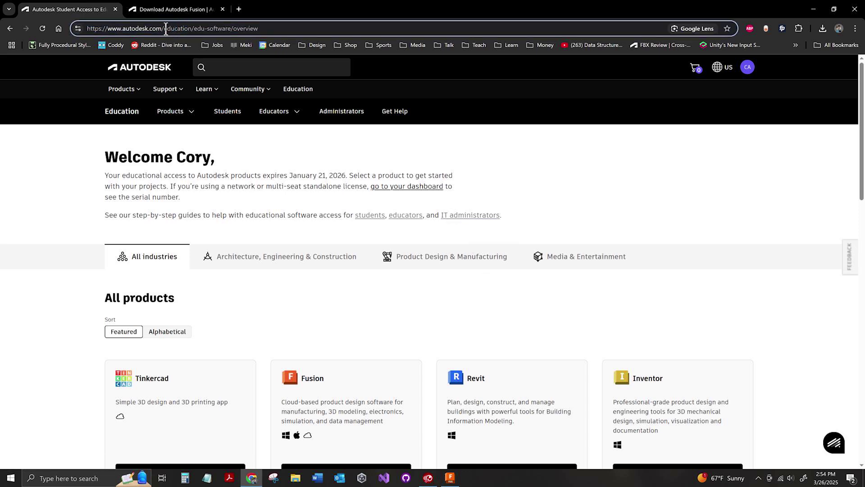
drag(165, 29, 191, 28)
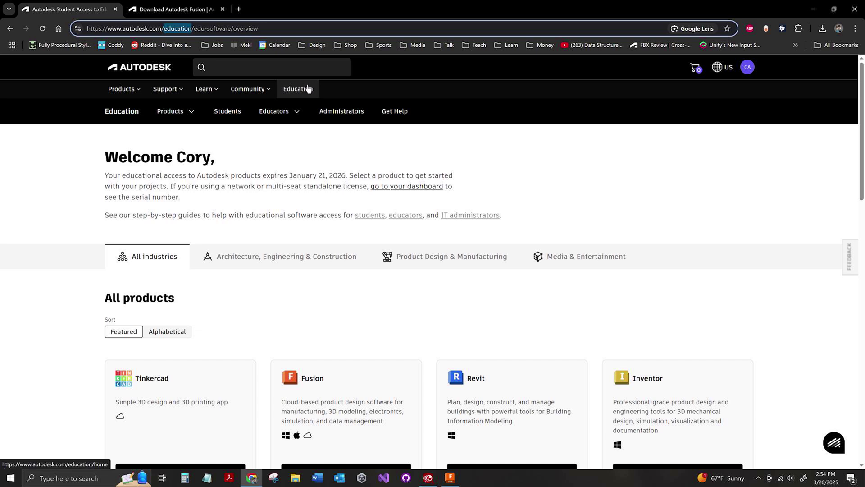